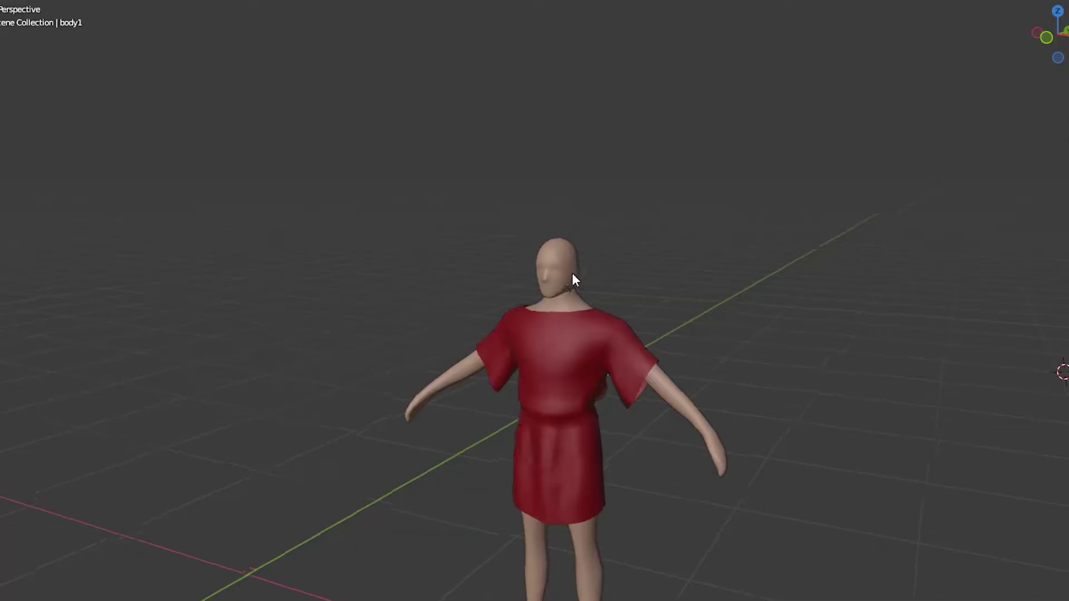
Zoom in on the village, then orbit the red-tunic figure to a side view.
{"action": "scroll", "coordinate": [572, 273], "scroll_direction": "up", "scroll_amount": 4}
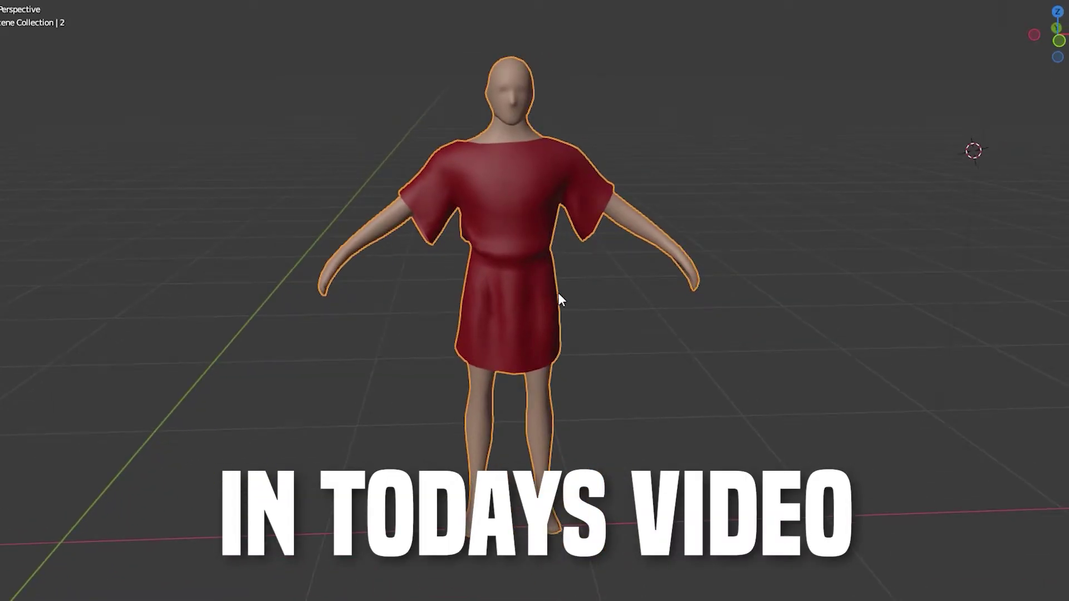
{"action": "middle_click_drag", "start_coordinate": [558, 292], "coordinate": [326, 293]}
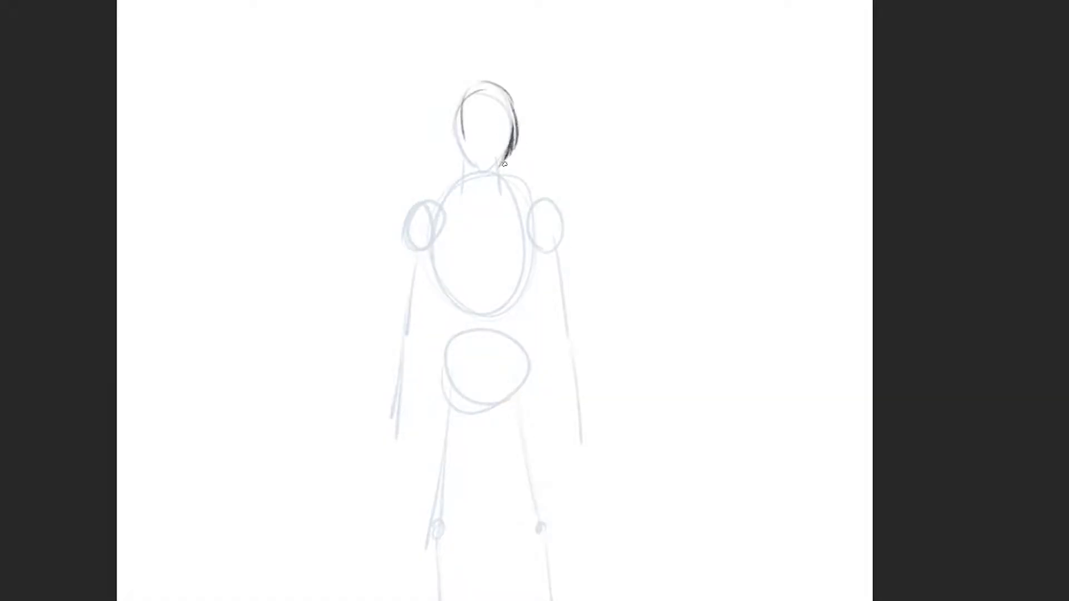
Ink hair strands around the head and outline both legs and the feet.
{"action": "left_click_drag", "start_coordinate": [504, 164], "coordinate": [515, 174]}
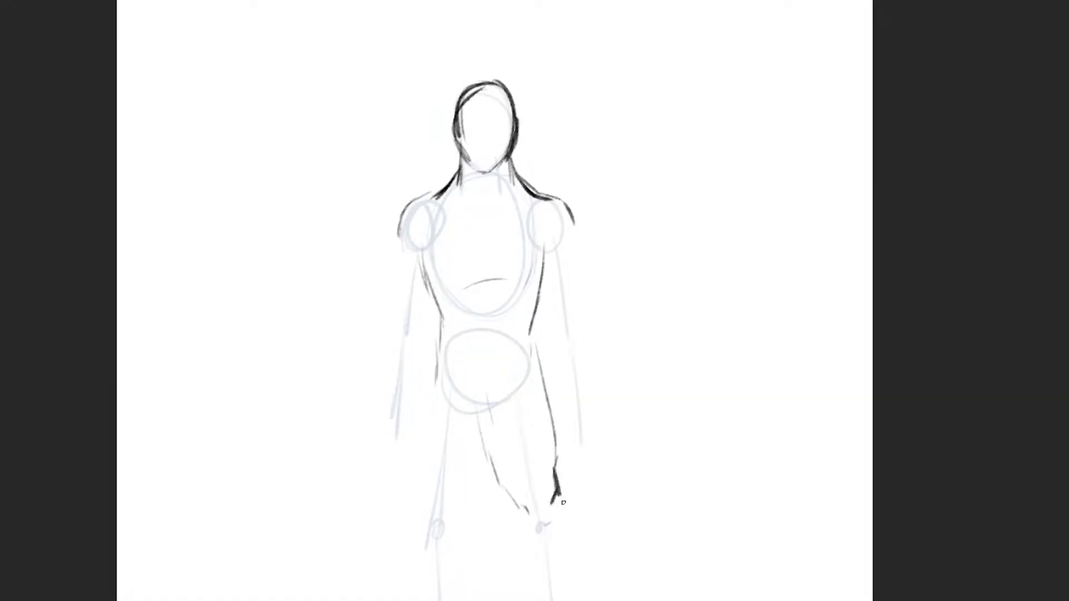
{"action": "left_click_drag", "start_coordinate": [556, 474], "coordinate": [553, 504]}
{"action": "scroll", "coordinate": [1039, 356], "scroll_direction": "down", "scroll_amount": 3}
{"action": "left_click_drag", "start_coordinate": [531, 335], "coordinate": [557, 476]}
{"action": "left_click_drag", "start_coordinate": [568, 323], "coordinate": [595, 515]}
{"action": "mouse_move", "coordinate": [401, 504]}
{"action": "left_mouse_down"}
{"action": "mouse_move", "coordinate": [435, 465]}
{"action": "mouse_move", "coordinate": [462, 485]}
{"action": "left_mouse_up"}
{"action": "scroll", "coordinate": [472, 345], "scroll_direction": "up", "scroll_amount": 2}
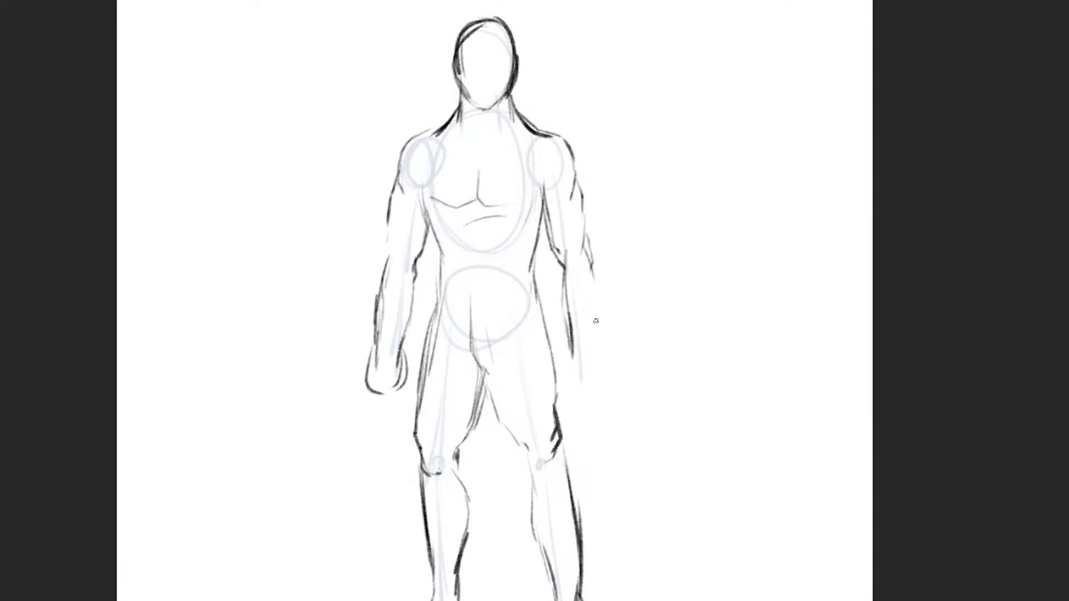
Outline the right forearm and hand, and darken the neck, head, groin and thigh lines.
{"action": "left_click_drag", "start_coordinate": [590, 280], "coordinate": [598, 385]}
{"action": "left_click_drag", "start_coordinate": [567, 349], "coordinate": [573, 395]}
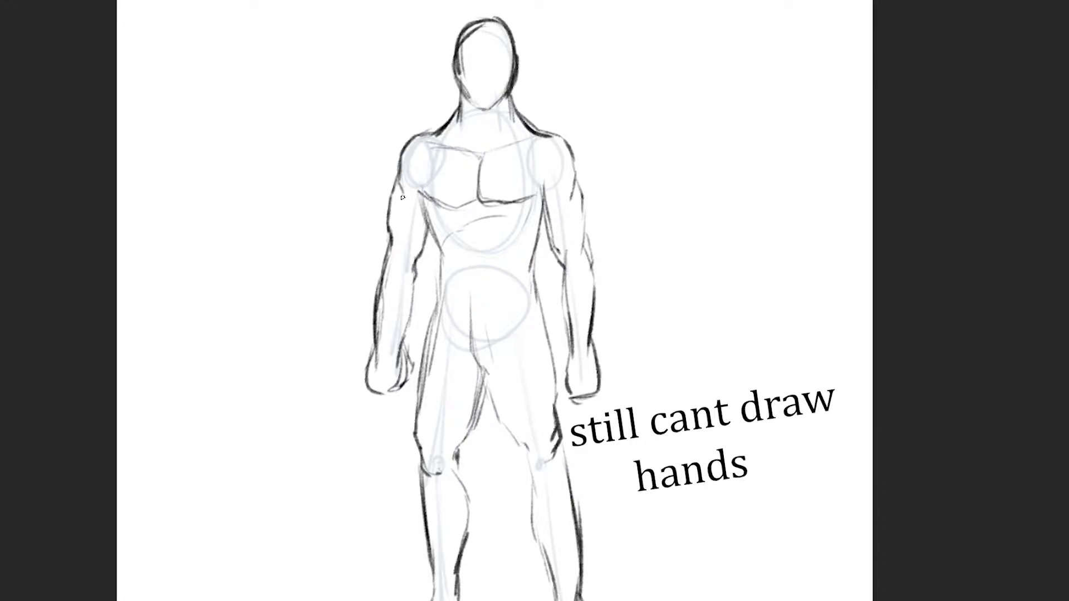
{"action": "left_click_drag", "start_coordinate": [504, 97], "coordinate": [510, 139]}
{"action": "left_click_drag", "start_coordinate": [517, 17], "coordinate": [515, 67]}
{"action": "left_click_drag", "start_coordinate": [484, 325], "coordinate": [523, 451]}
{"action": "left_click_drag", "start_coordinate": [540, 282], "coordinate": [554, 409]}
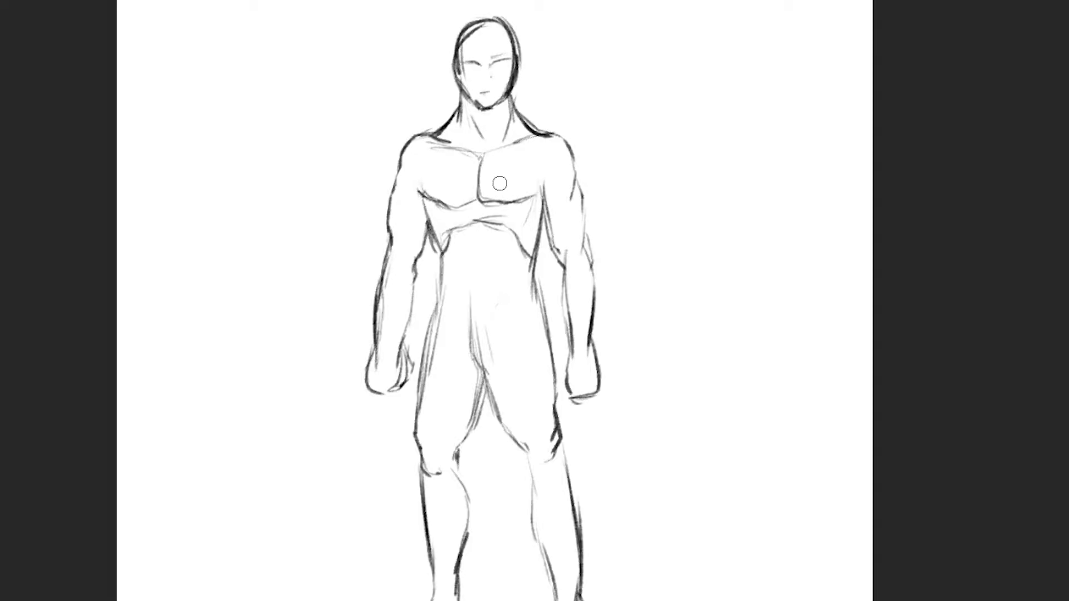
Erase the guide lines across the flank, abdomen, shoulders and chest.
{"action": "left_click_drag", "start_coordinate": [442, 197], "coordinate": [439, 359]}
{"action": "left_click_drag", "start_coordinate": [454, 159], "coordinate": [524, 234]}
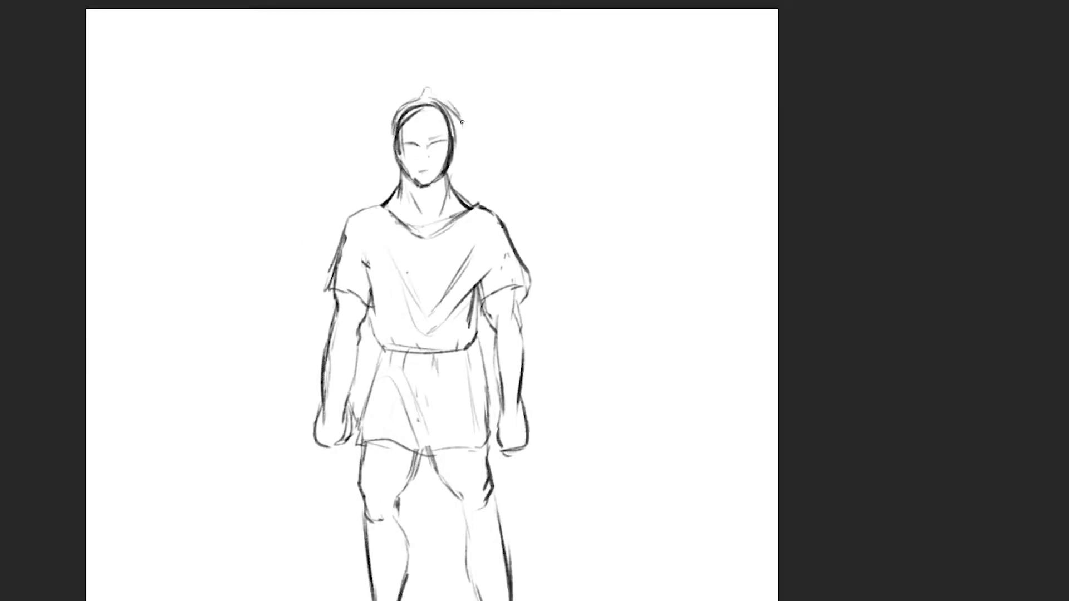
{"action": "scroll", "coordinate": [459, 110], "scroll_direction": "up", "scroll_amount": 3}
Draw a feather plume of stalk and looped feathers above the helmet.
{"action": "left_click_drag", "start_coordinate": [431, 114], "coordinate": [515, 236]}
{"action": "mouse_move", "coordinate": [527, 250]}
{"action": "left_mouse_down"}
{"action": "mouse_move", "coordinate": [526, 192]}
{"action": "mouse_move", "coordinate": [585, 53]}
{"action": "left_mouse_up"}
{"action": "left_click_drag", "start_coordinate": [571, 201], "coordinate": [665, 53]}
{"action": "left_click_drag", "start_coordinate": [426, 61], "coordinate": [518, 250]}
Erase the helmet's inner lines and set the rotated sword into the hand.
{"action": "left_click_drag", "start_coordinate": [590, 345], "coordinate": [446, 385]}
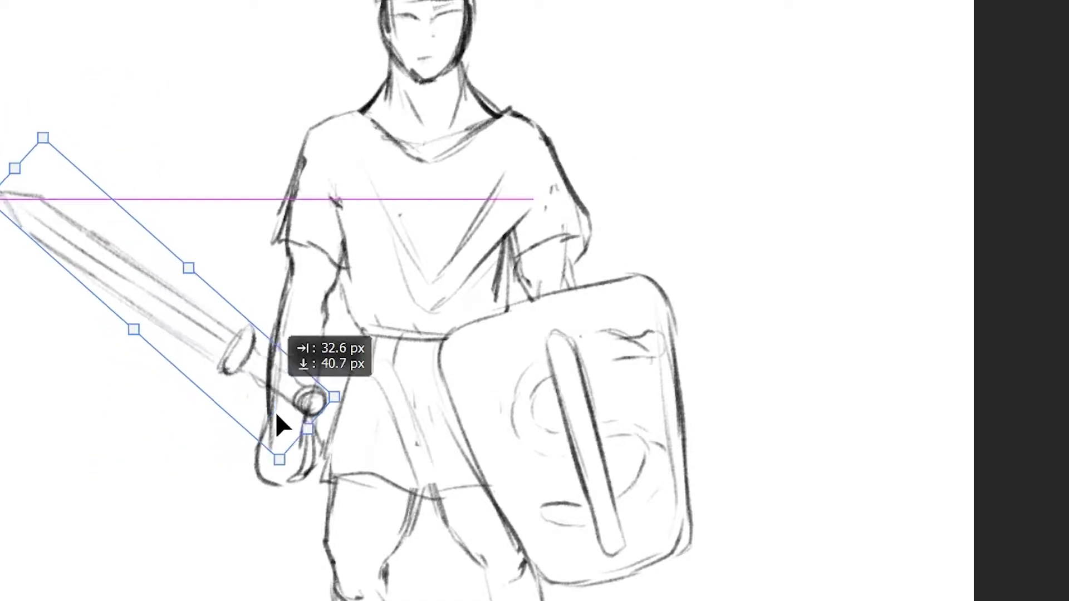
{"action": "key", "text": "Return"}
{"action": "left_click", "coordinate": [640, 429], "text": "alt"}
Paint the tunic red and the shield blue-grey with a white S and grey handle.
{"action": "left_click", "coordinate": [640, 429], "text": "alt"}
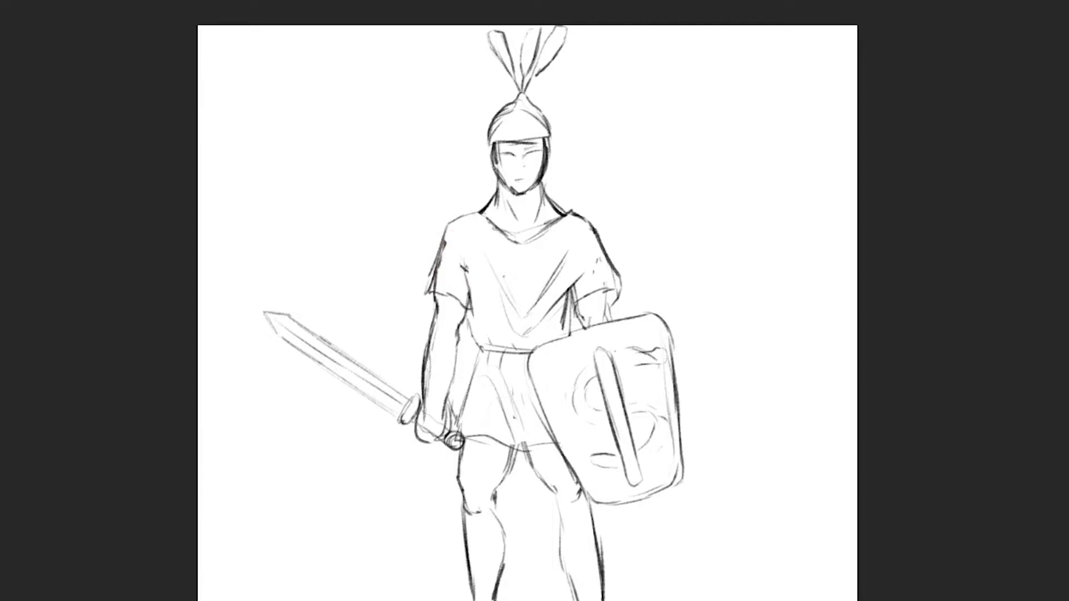
{"action": "mouse_move", "coordinate": [443, 242]}
{"action": "left_mouse_down"}
{"action": "mouse_move", "coordinate": [449, 267]}
{"action": "mouse_move", "coordinate": [571, 315]}
{"action": "mouse_move", "coordinate": [607, 287]}
{"action": "left_mouse_up"}
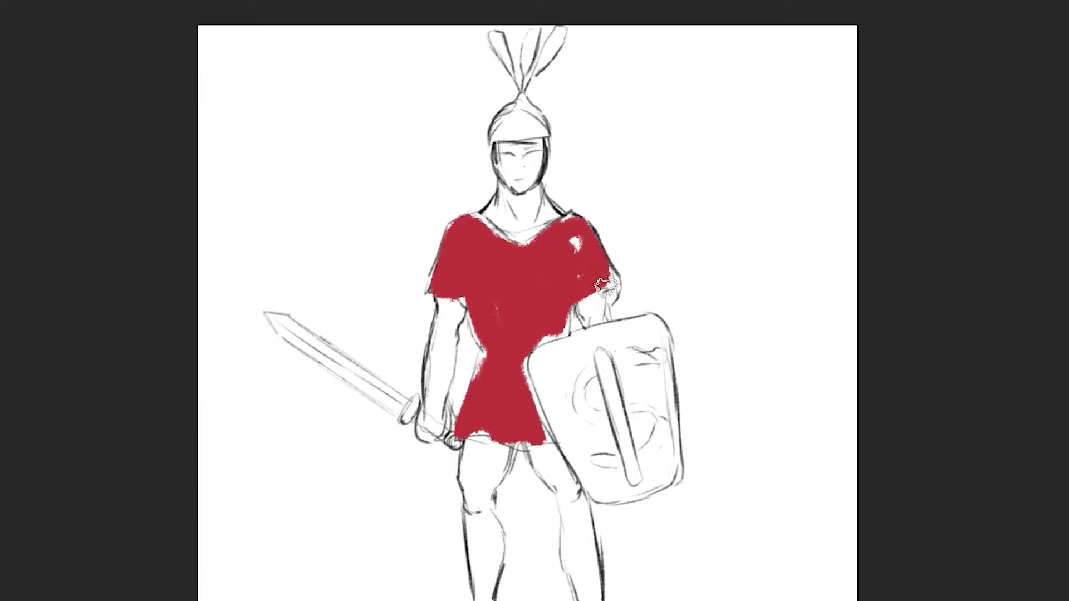
{"action": "mouse_move", "coordinate": [543, 379]}
{"action": "left_mouse_down"}
{"action": "mouse_move", "coordinate": [662, 356]}
{"action": "mouse_move", "coordinate": [641, 490]}
{"action": "left_mouse_up"}
{"action": "left_click_drag", "start_coordinate": [657, 354], "coordinate": [593, 462]}
{"action": "left_click_drag", "start_coordinate": [604, 351], "coordinate": [648, 473]}
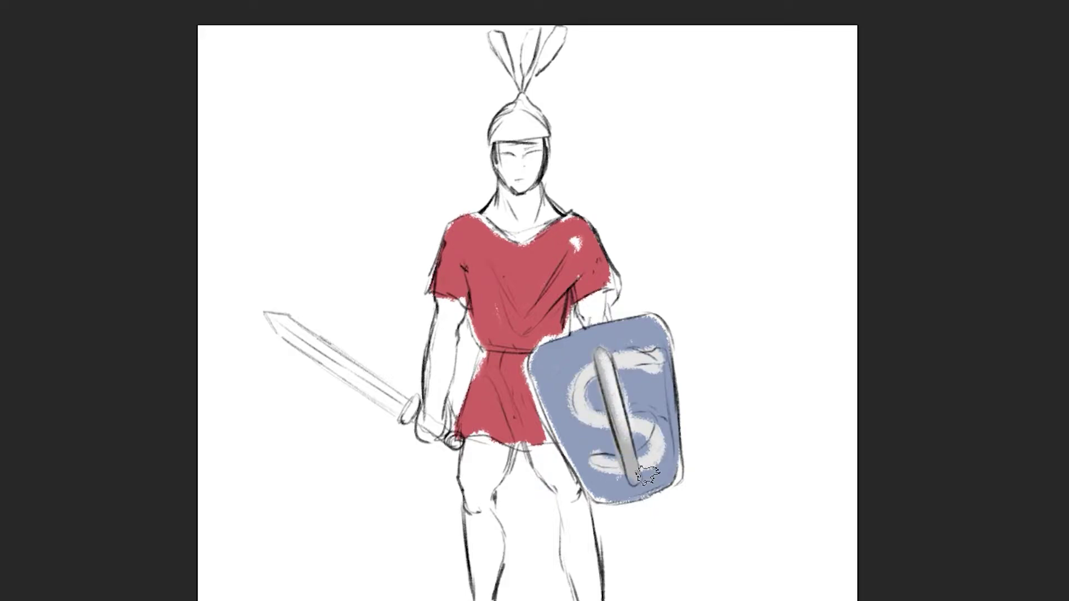
Paint the helmet tan, the sword blade light grey, the hilt dark grey, and the plume red.
{"action": "left_click_drag", "start_coordinate": [518, 137], "coordinate": [519, 128]}
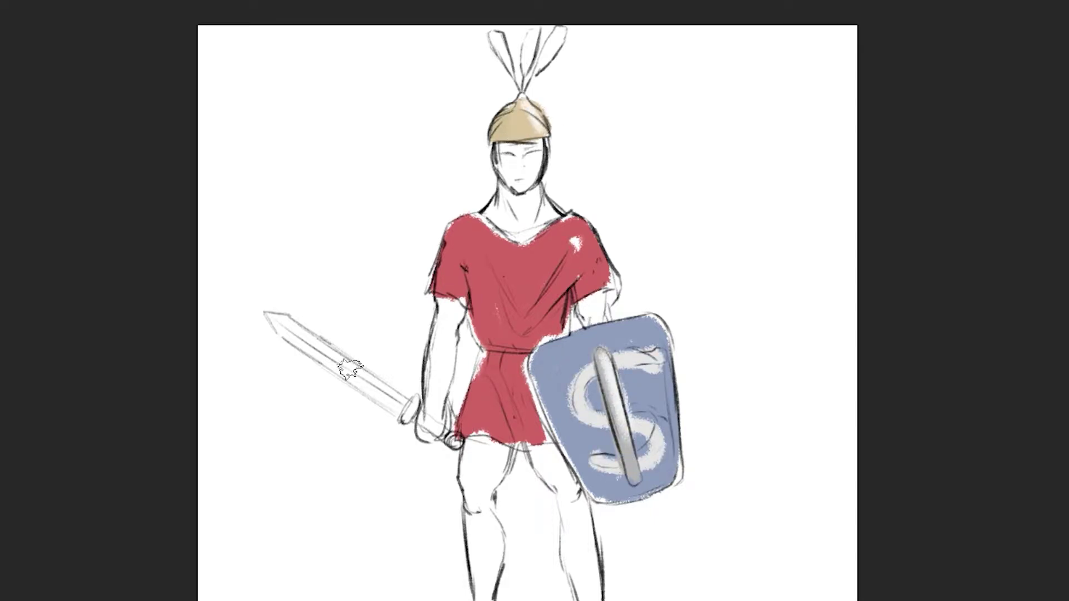
{"action": "left_click_drag", "start_coordinate": [282, 328], "coordinate": [410, 405]}
{"action": "mouse_move", "coordinate": [415, 413]}
{"action": "left_mouse_down"}
{"action": "mouse_move", "coordinate": [456, 441]}
{"action": "mouse_move", "coordinate": [406, 410]}
{"action": "left_mouse_up"}
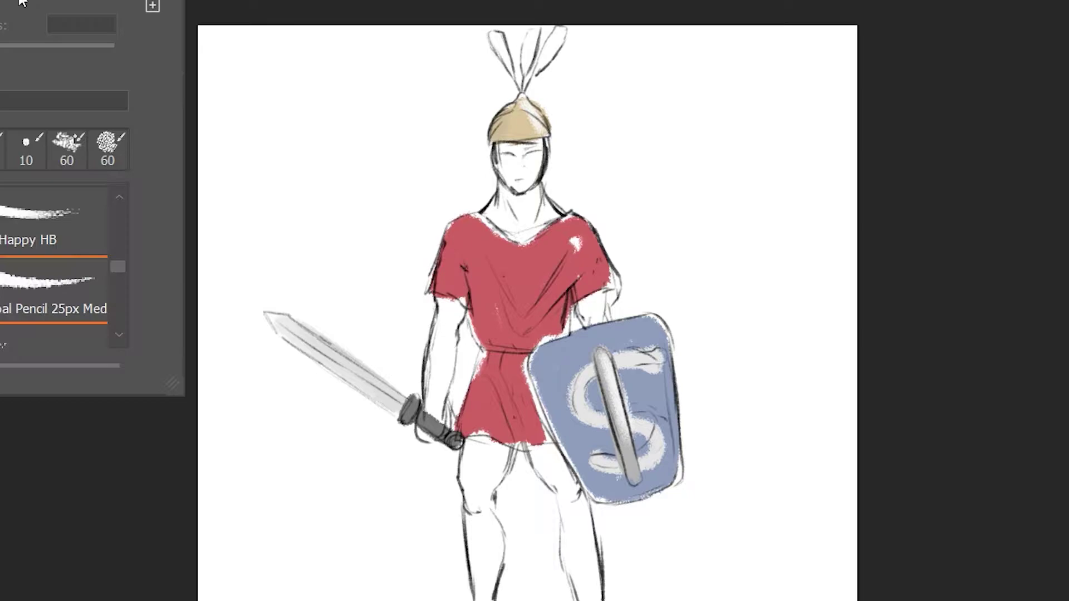
{"action": "left_click_drag", "start_coordinate": [497, 39], "coordinate": [528, 60]}
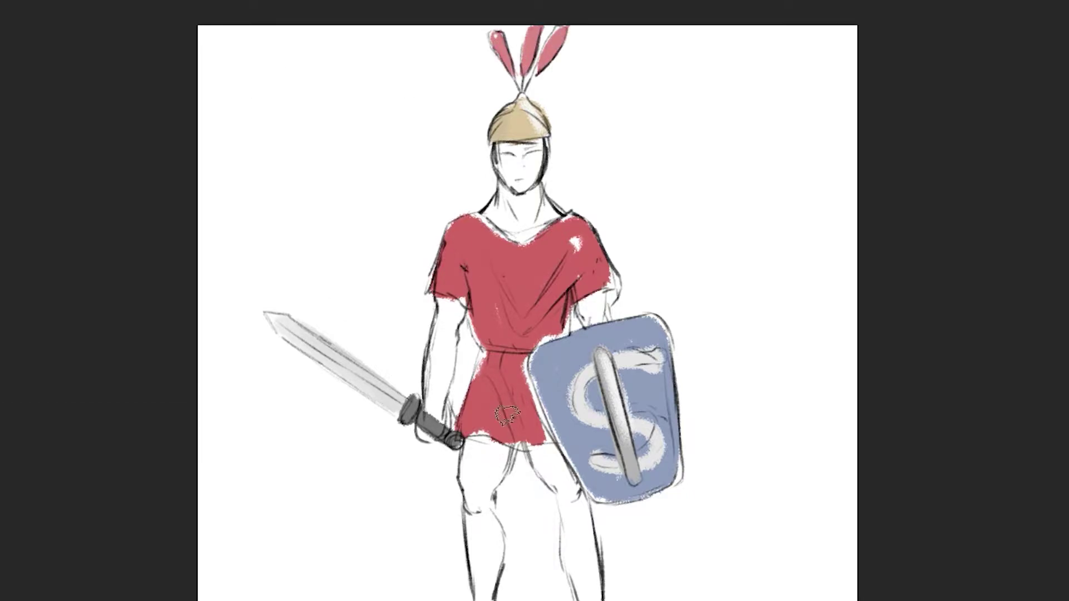
Paint the legs, arms, neck and face in skin tone.
{"action": "left_click_drag", "start_coordinate": [481, 446], "coordinate": [484, 599]}
{"action": "left_click_drag", "start_coordinate": [557, 446], "coordinate": [585, 599]}
{"action": "left_click_drag", "start_coordinate": [440, 312], "coordinate": [445, 412]}
{"action": "left_click_drag", "start_coordinate": [590, 295], "coordinate": [599, 320]}
{"action": "left_click_drag", "start_coordinate": [501, 223], "coordinate": [534, 176]}
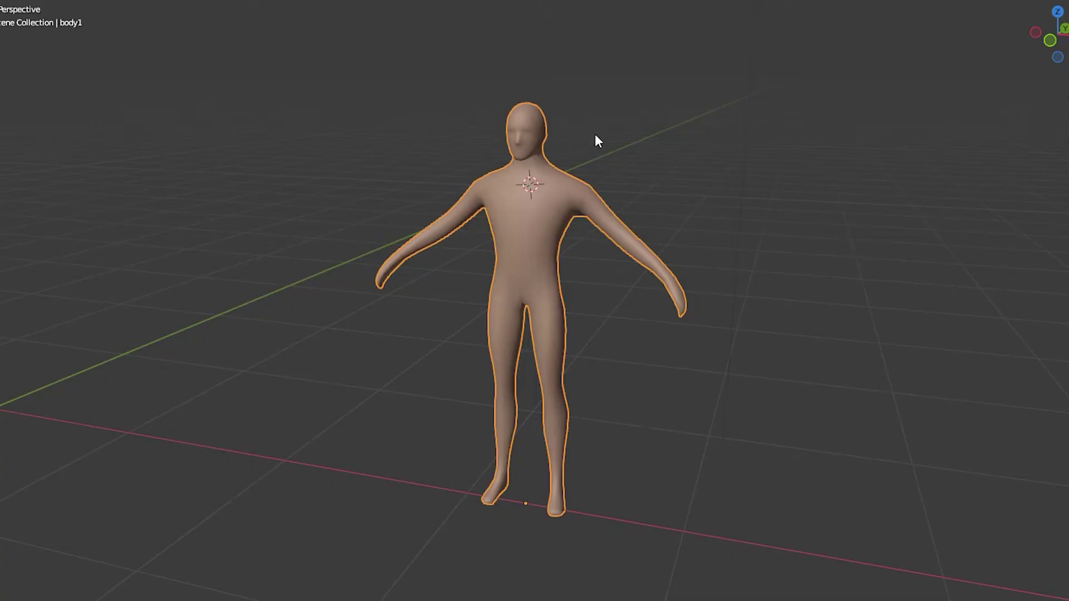
Reselect the bare body and orbit around it to inspect it.
{"action": "left_click", "coordinate": [594, 136]}
{"action": "left_click", "coordinate": [550, 209]}
{"action": "middle_click_drag", "start_coordinate": [644, 137], "coordinate": [63, 237]}
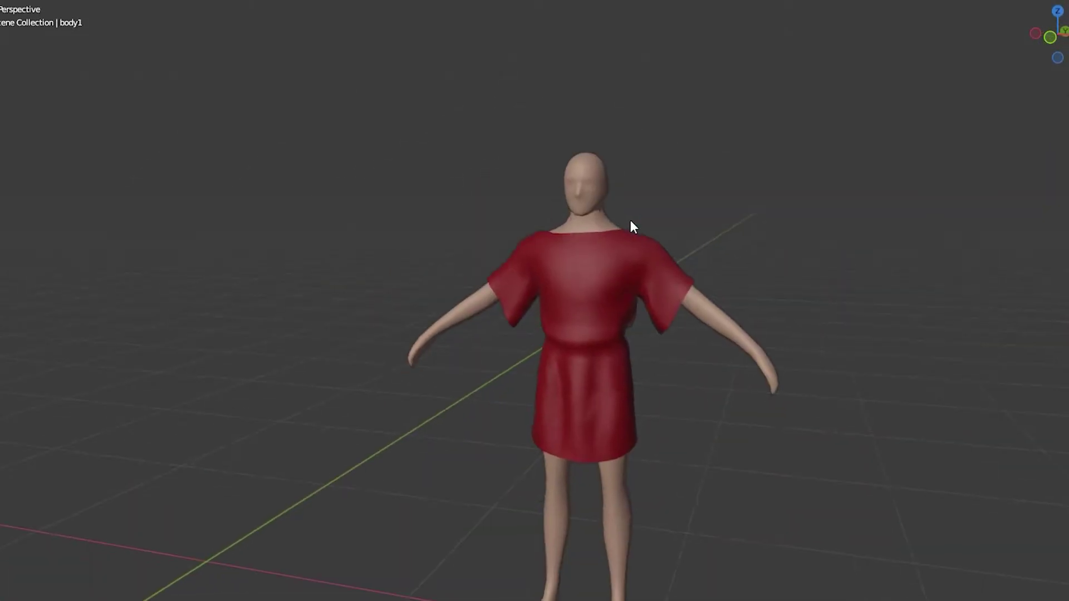
{"action": "scroll", "coordinate": [618, 234], "scroll_direction": "up", "scroll_amount": 4}
Select the tunic-clad figure and orbit it through side and three-quarter views.
{"action": "left_click", "coordinate": [612, 248]}
{"action": "scroll", "coordinate": [613, 247], "scroll_direction": "down", "scroll_amount": 3}
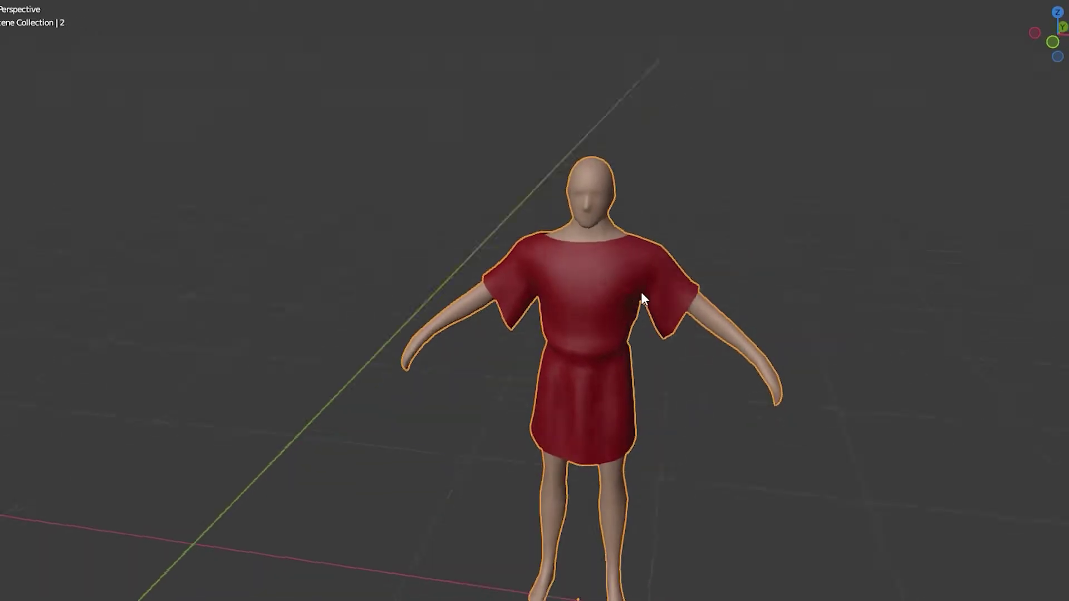
{"action": "middle_click_drag", "start_coordinate": [640, 292], "coordinate": [615, 234]}
{"action": "middle_click_drag", "start_coordinate": [496, 276], "coordinate": [387, 299]}
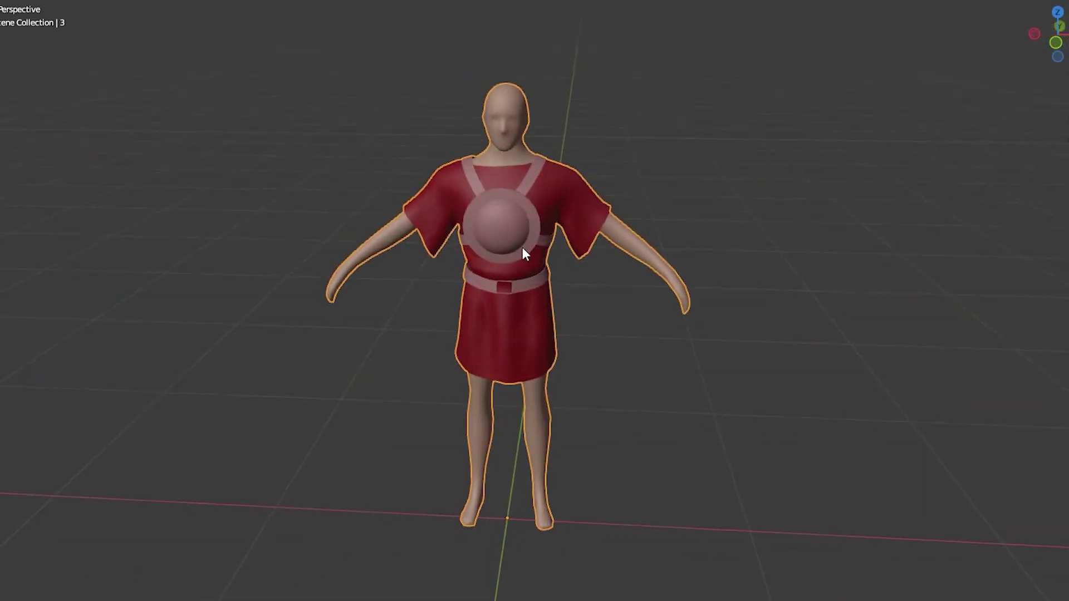
{"action": "middle_click_drag", "start_coordinate": [525, 248], "coordinate": [561, 232]}
{"action": "middle_click_drag", "start_coordinate": [640, 354], "coordinate": [594, 269]}
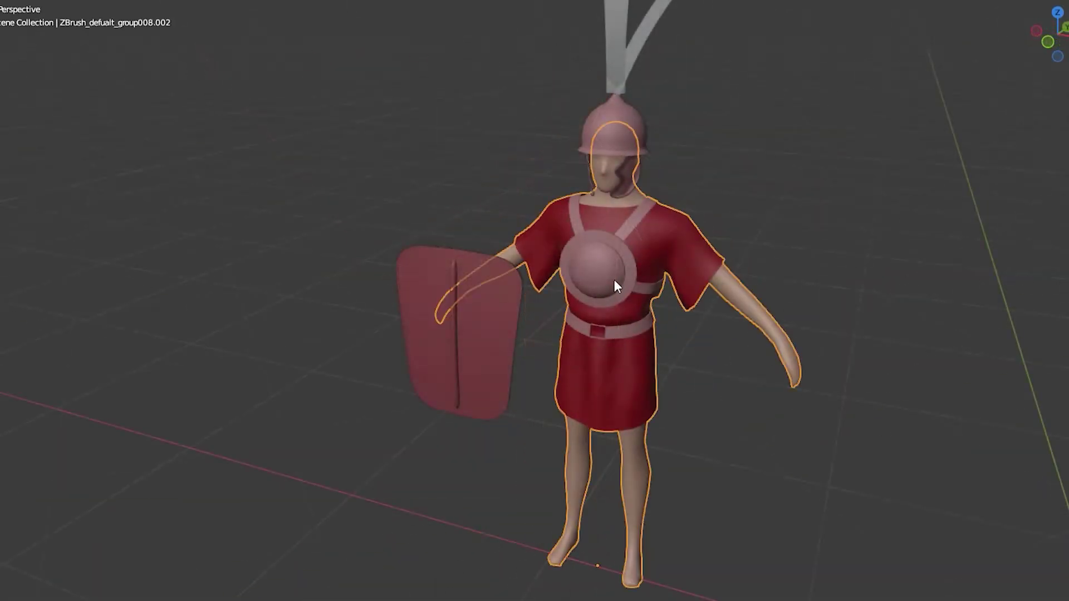
{"action": "middle_click_drag", "start_coordinate": [613, 279], "coordinate": [677, 302]}
{"action": "scroll", "coordinate": [657, 300], "scroll_direction": "down", "scroll_amount": 2}
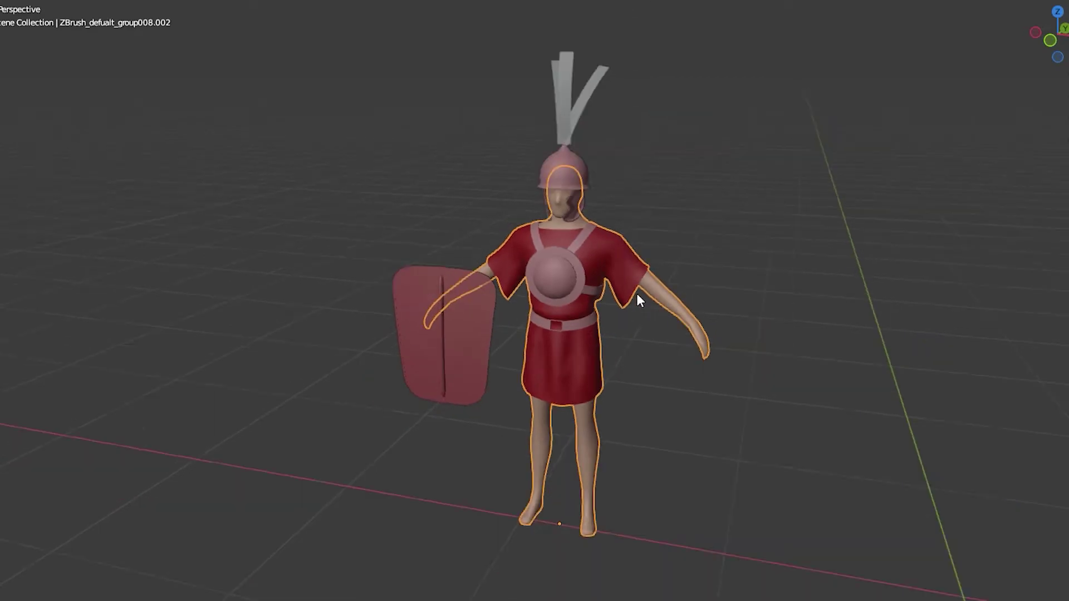
Select the shield, then the plumed helmet, then the body, orbiting a full turn around it.
{"action": "left_click", "coordinate": [430, 340]}
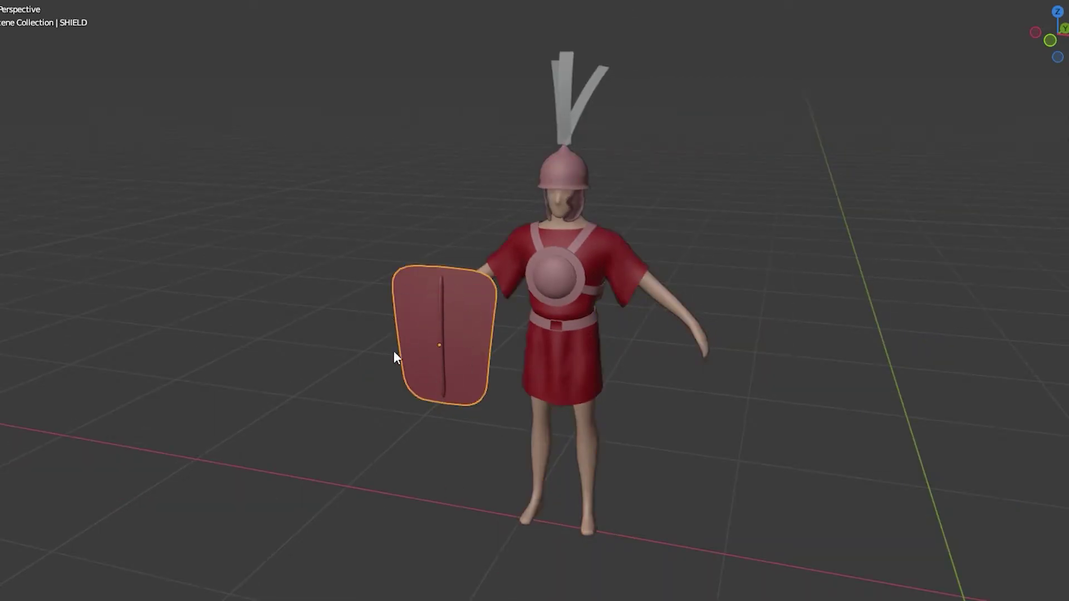
{"action": "left_click", "coordinate": [551, 173]}
{"action": "left_click", "coordinate": [430, 453]}
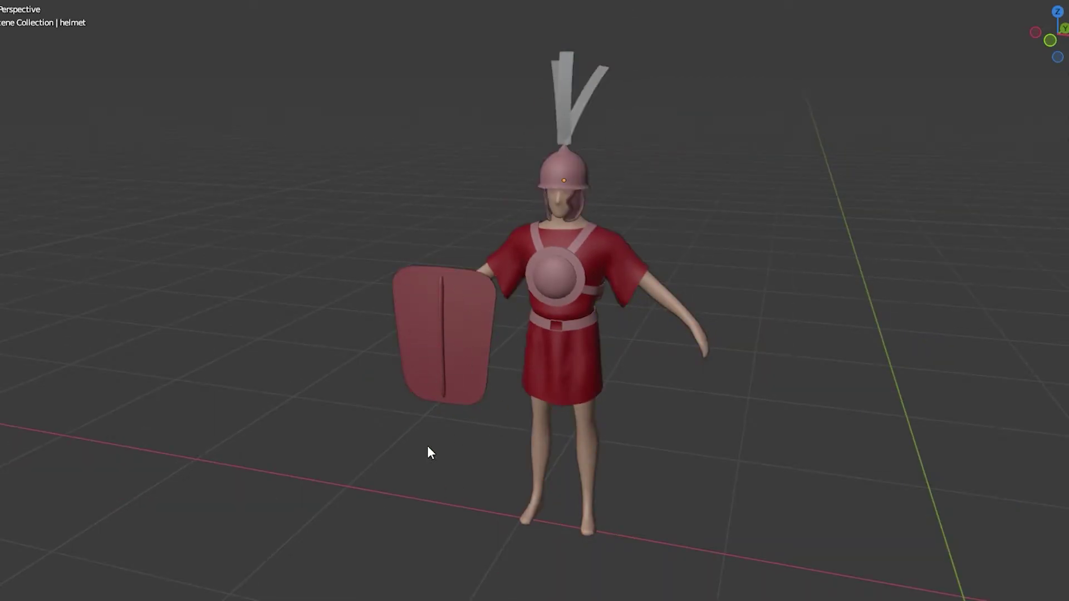
{"action": "left_click", "coordinate": [564, 348]}
{"action": "mouse_move", "coordinate": [564, 349]}
{"action": "middle_mouse_down"}
{"action": "mouse_move", "coordinate": [723, 357]}
{"action": "mouse_move", "coordinate": [265, 357]}
{"action": "mouse_move", "coordinate": [553, 349]}
{"action": "middle_mouse_up"}
Start exporting the finished soldier model from the File menu.
{"action": "left_click", "coordinate": [1, 1]}
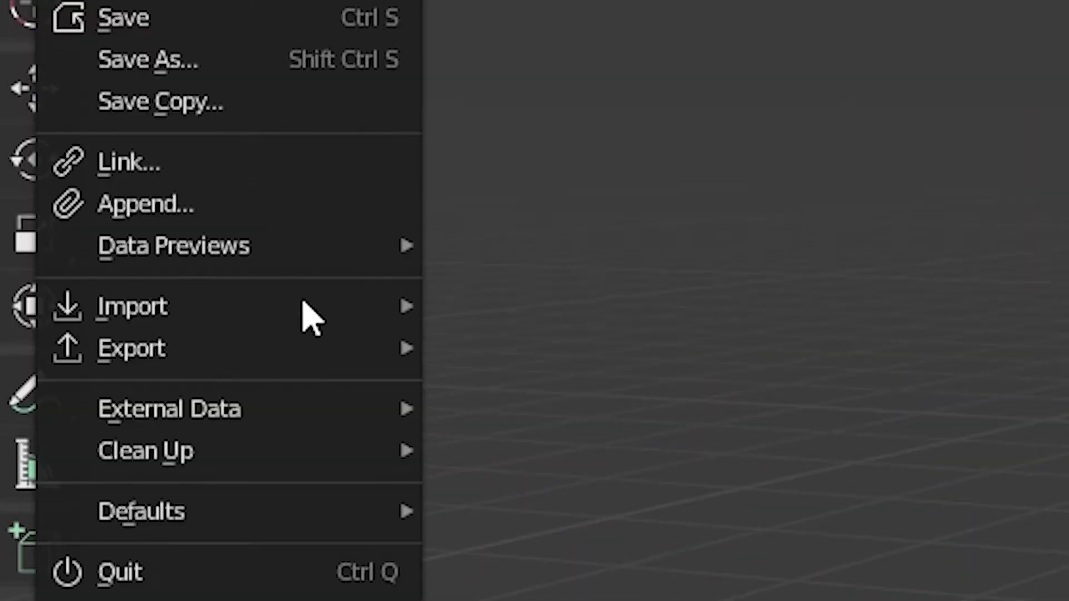
{"action": "mouse_move", "coordinate": [38, 146]}
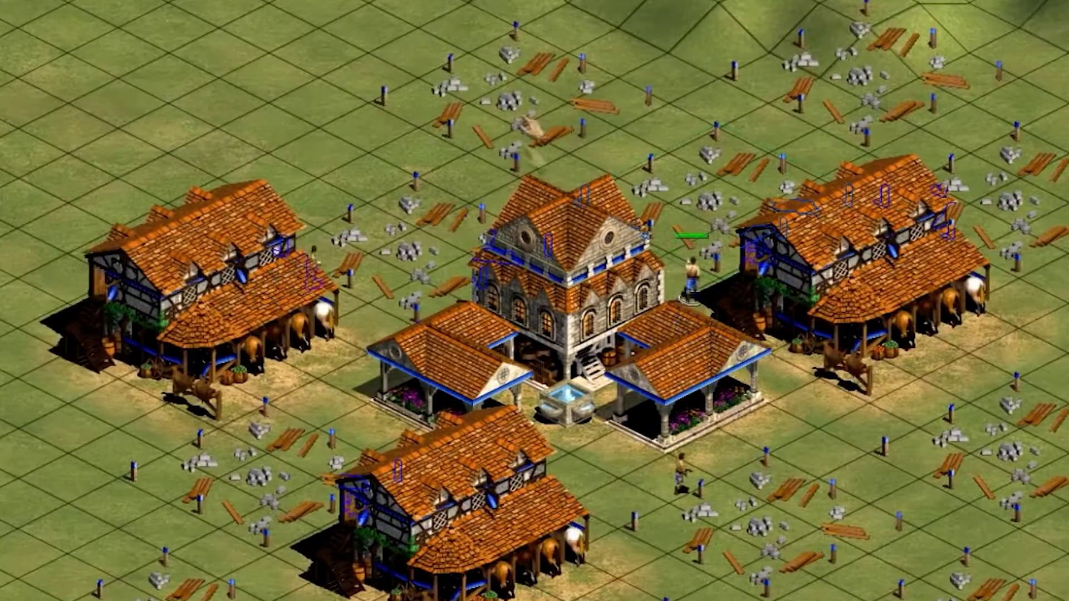
Select the bottom stable, then the left stable beside the town centre.
{"action": "left_click", "coordinate": [473, 479]}
{"action": "left_click", "coordinate": [234, 329], "text": "shift"}
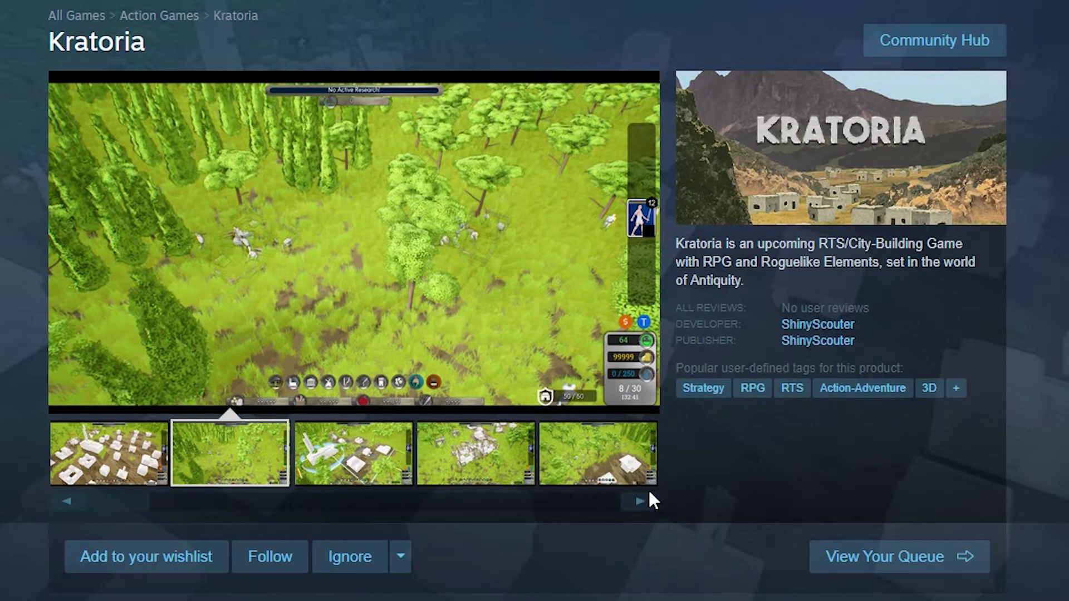
Advance through three Kratoria screenshots, then add the game to the wishlist.
{"action": "left_click", "coordinate": [647, 507]}
{"action": "left_click", "coordinate": [648, 507]}
{"action": "left_click", "coordinate": [647, 507]}
{"action": "left_click", "coordinate": [648, 506]}
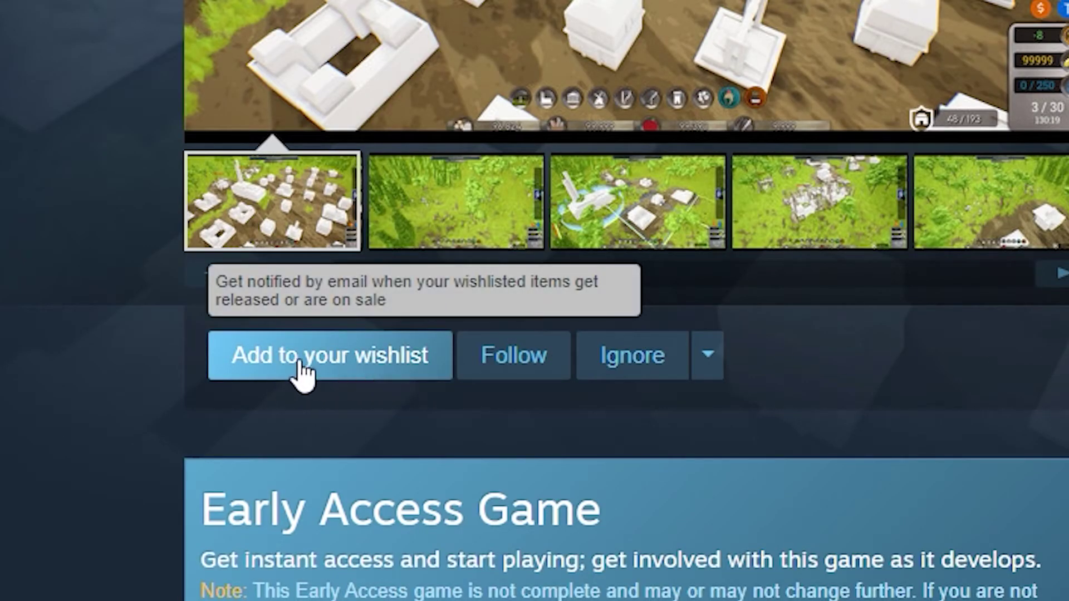
{"action": "left_click", "coordinate": [353, 370]}
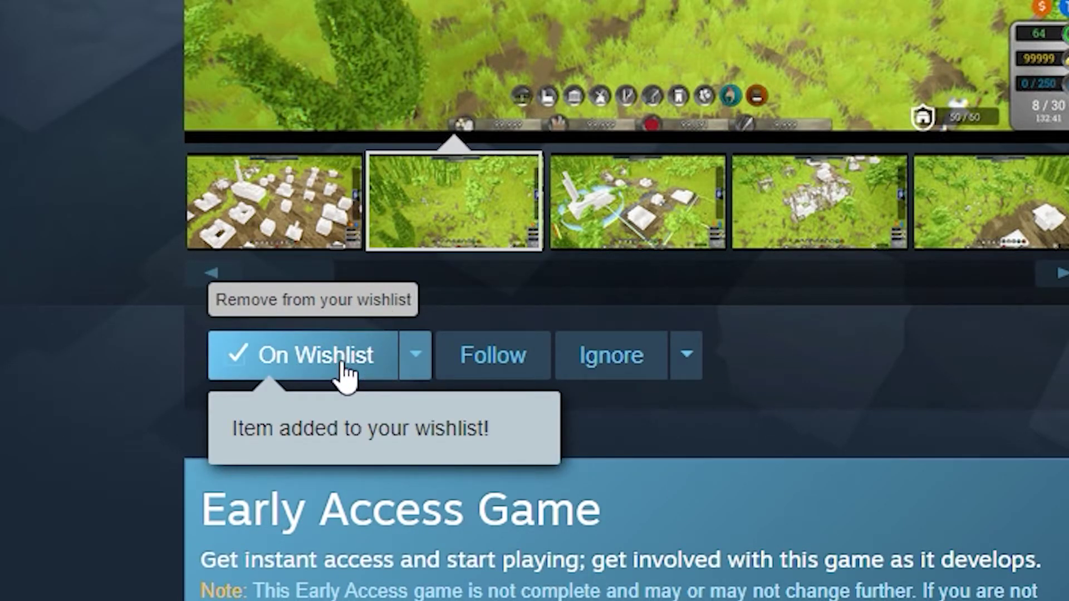